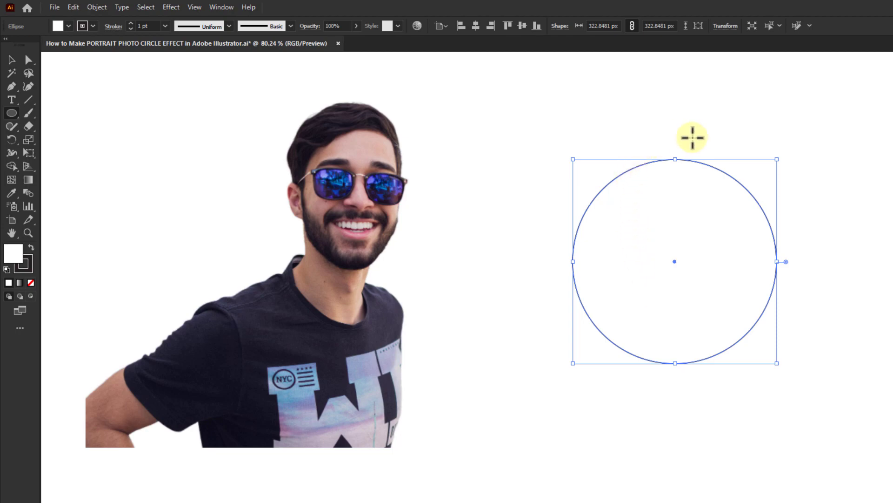
- Fill the circle with yellow and give it a red stroke
{"action": "left_click", "coordinate": [68, 24]}
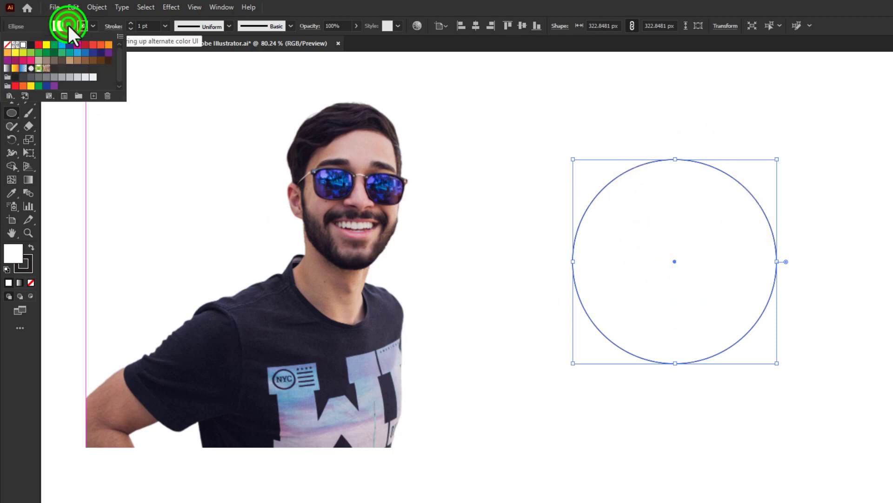
{"action": "left_click", "coordinate": [46, 46]}
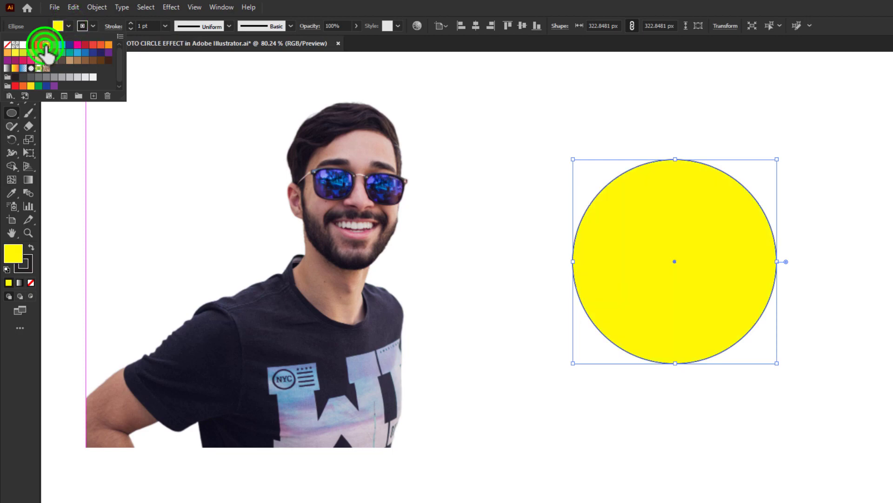
{"action": "left_click", "coordinate": [88, 26]}
{"action": "left_click", "coordinate": [92, 26]}
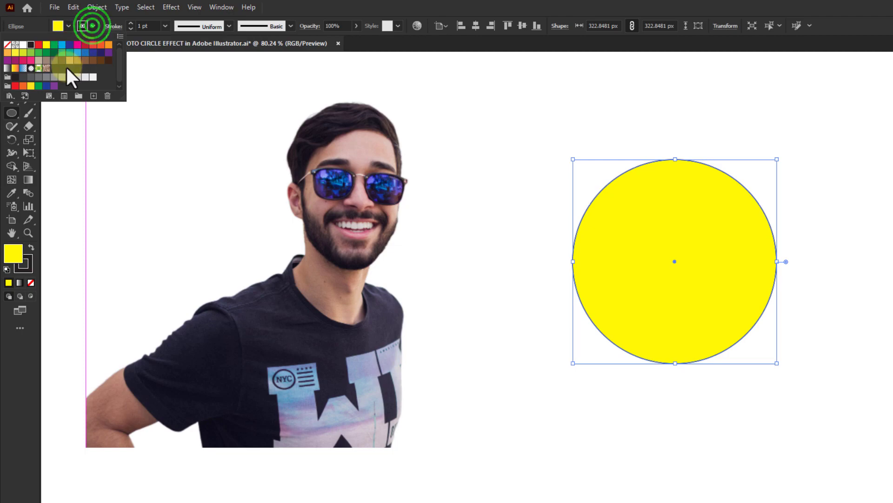
{"action": "left_click", "coordinate": [39, 44]}
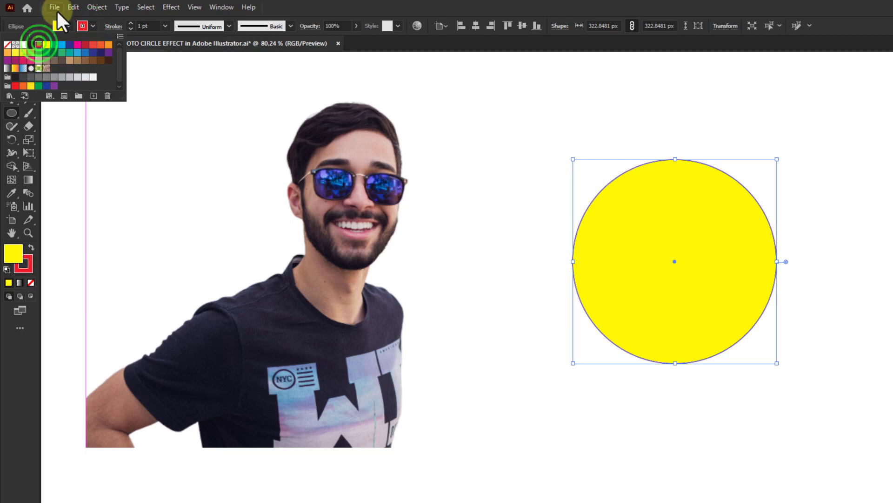
- Set the circle's stroke weight to 20 pt
{"action": "left_click", "coordinate": [154, 26]}
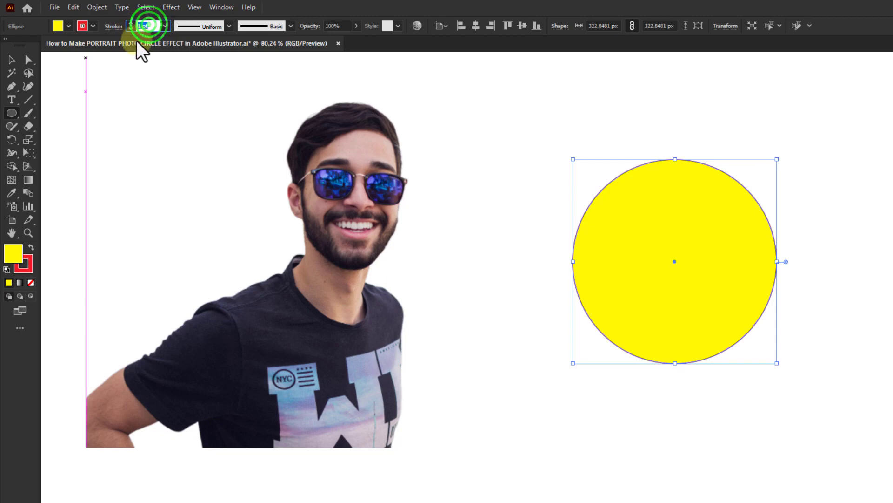
{"action": "type", "text": "20"}
{"action": "key", "text": "Return"}
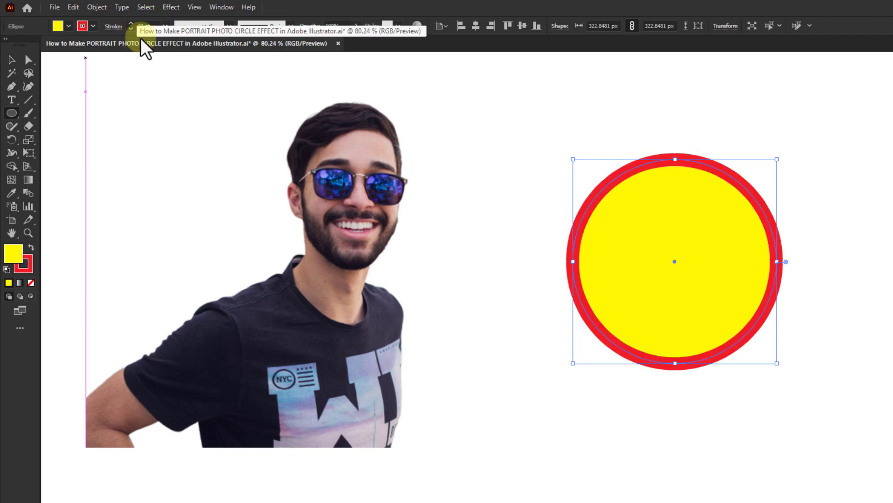
{"action": "left_click", "coordinate": [151, 26]}
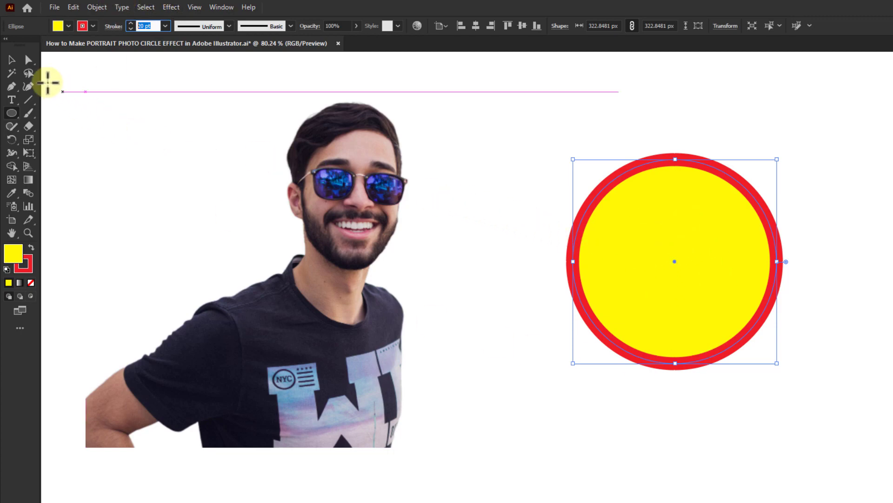
- Move the circle over the man's torso and enlarge it proportionally to about 403 px in diameter
{"action": "left_click", "coordinate": [12, 59]}
{"action": "left_click_drag", "start_coordinate": [728, 282], "coordinate": [362, 366]}
{"action": "left_click_drag", "start_coordinate": [405, 230], "coordinate": [424, 210]}
{"action": "left_click_drag", "start_coordinate": [318, 344], "coordinate": [315, 324]}
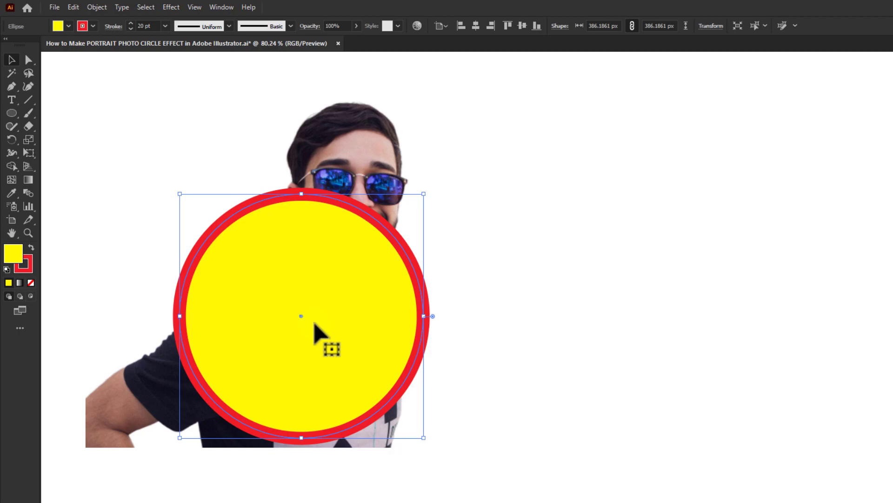
{"action": "left_click_drag", "start_coordinate": [423, 194], "coordinate": [425, 191]}
{"action": "left_click_drag", "start_coordinate": [319, 315], "coordinate": [320, 316]}
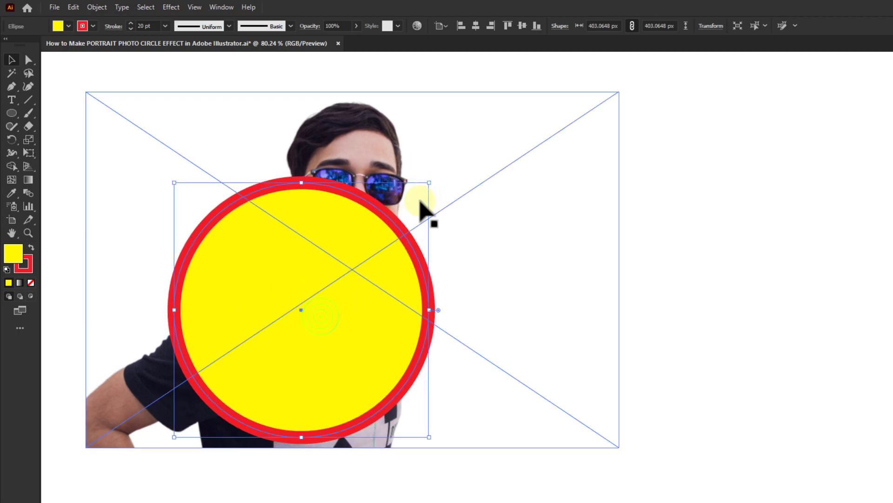
{"action": "left_click", "coordinate": [661, 310]}
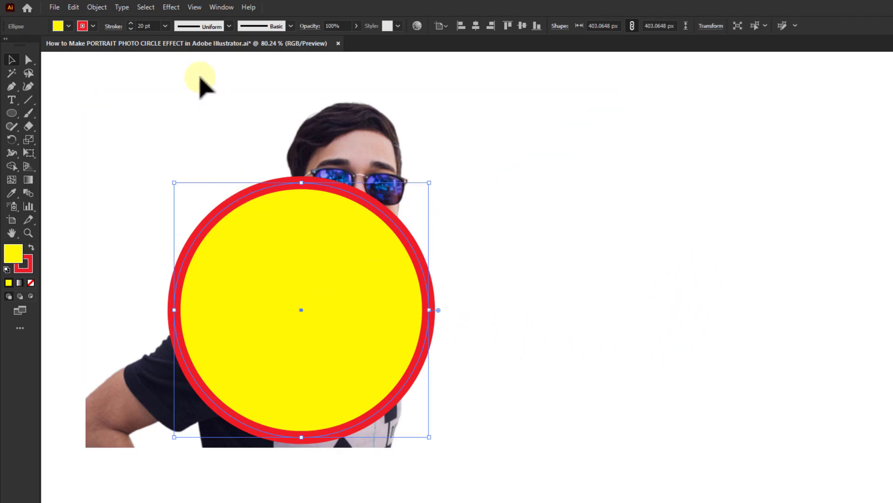
- Show the rulers around the canvas
{"action": "left_click", "coordinate": [195, 7]}
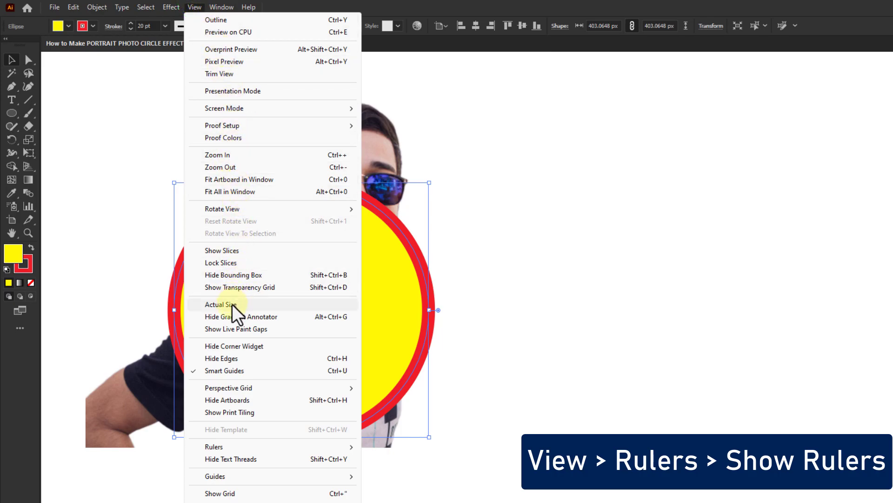
{"action": "mouse_move", "coordinate": [216, 448]}
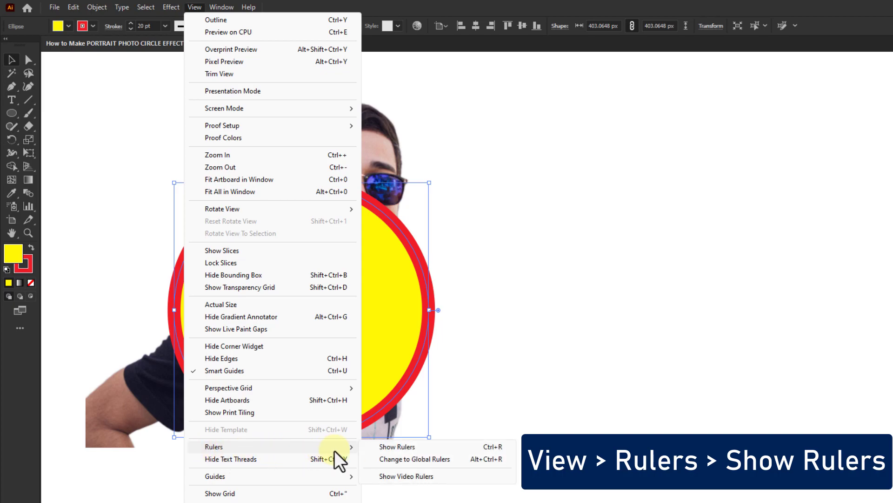
{"action": "left_click", "coordinate": [402, 448]}
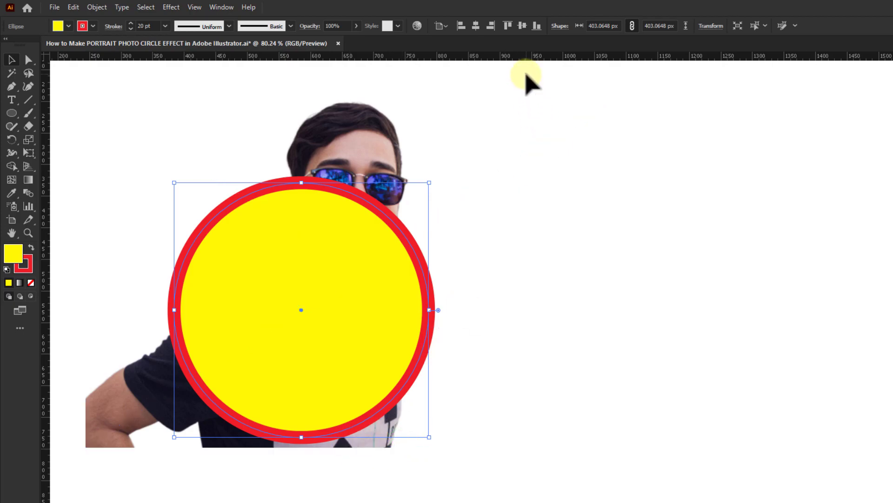
- Place a horizontal and a vertical guide crossing at the circle's center, and reselect the circle
{"action": "left_click_drag", "start_coordinate": [417, 55], "coordinate": [398, 309]}
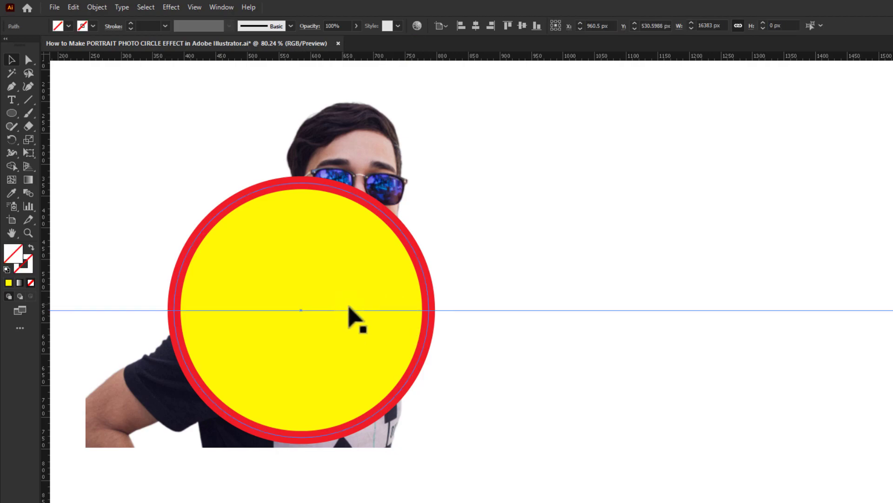
{"action": "left_click", "coordinate": [300, 233]}
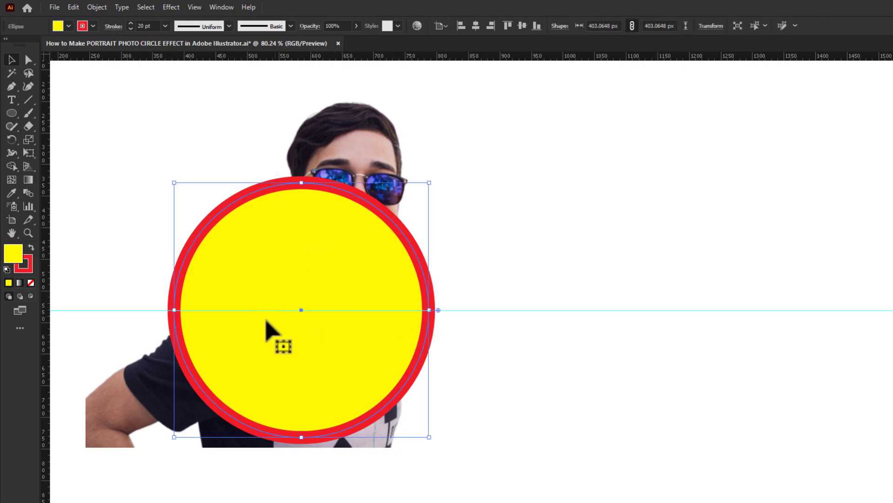
{"action": "left_click_drag", "start_coordinate": [45, 255], "coordinate": [302, 263]}
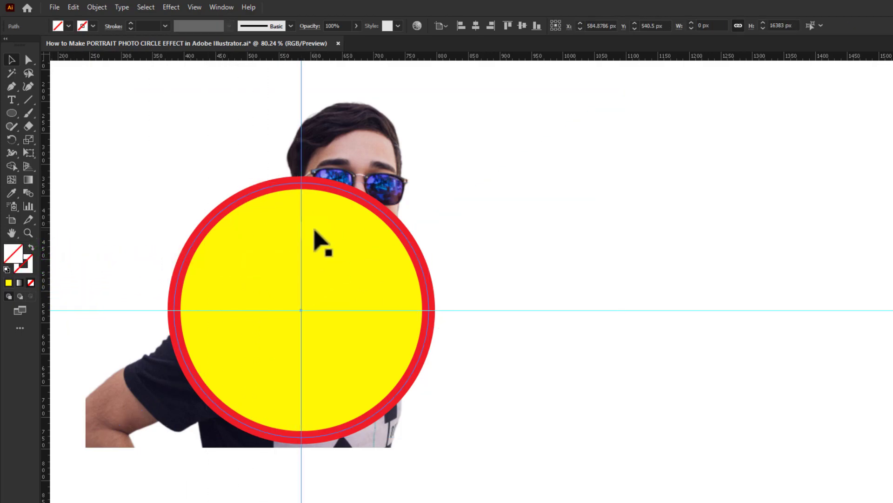
{"action": "left_click", "coordinate": [344, 243]}
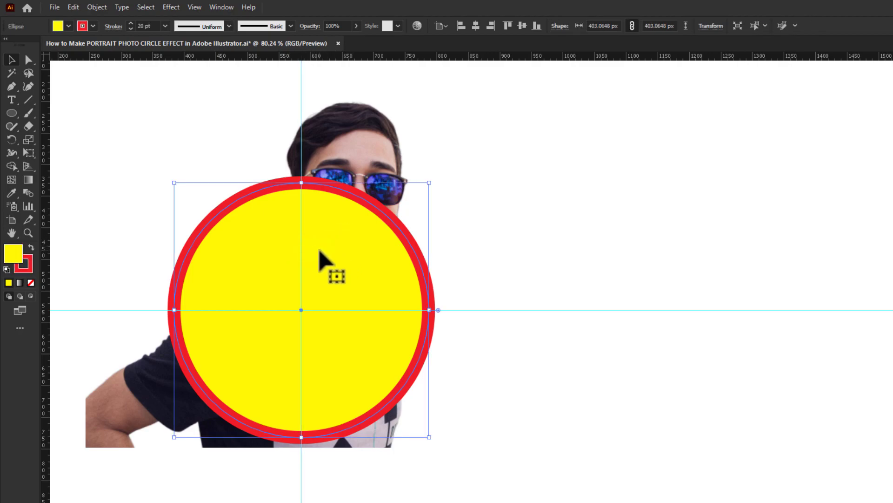
- Make three copies of the circle: two in the empty area beside the photo and one over the man's head, overlapping the original
{"action": "left_click_drag", "start_coordinate": [320, 251], "coordinate": [693, 175]}
{"action": "left_click_drag", "start_coordinate": [678, 137], "coordinate": [801, 387]}
{"action": "left_click", "coordinate": [550, 453]}
{"action": "left_click_drag", "start_coordinate": [543, 438], "coordinate": [354, 150]}
{"action": "left_click_drag", "start_coordinate": [375, 238], "coordinate": [387, 223]}
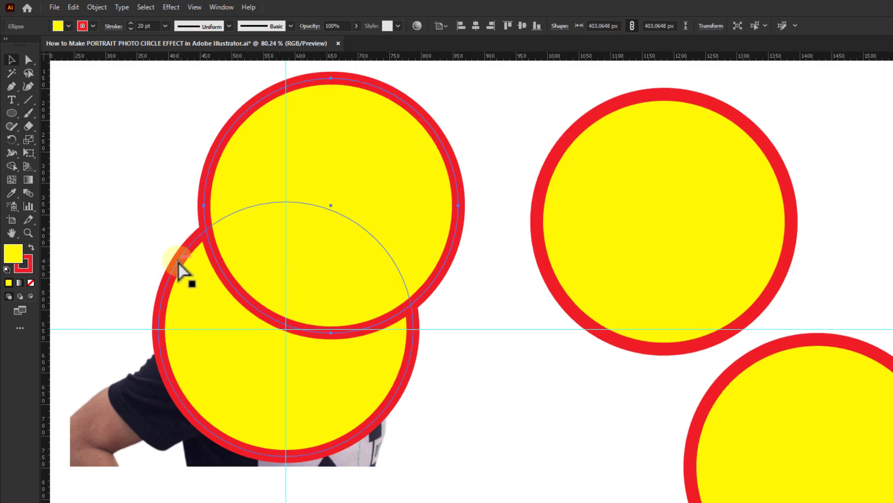
- Unite the two overlapping circles over the photo into one shape with Pathfinder, and move the Pathfinder panel out of the way
{"action": "left_click", "coordinate": [179, 274], "text": "shift"}
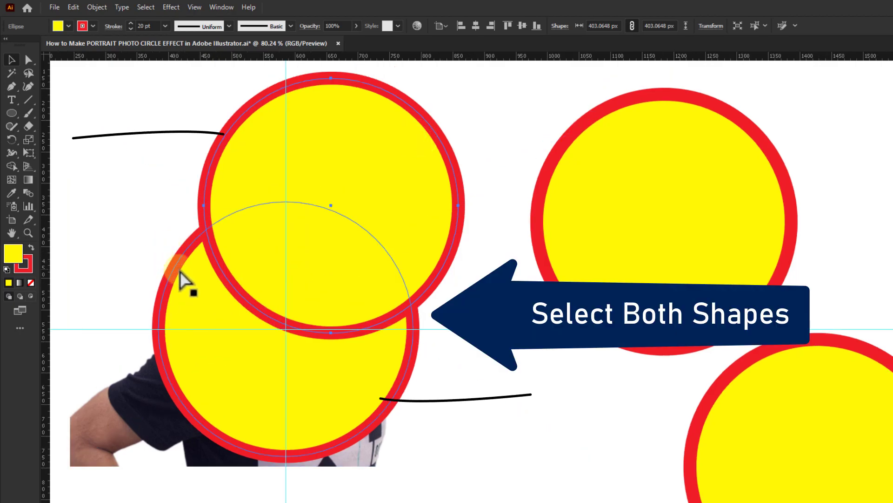
{"action": "left_click", "coordinate": [180, 273]}
{"action": "left_click", "coordinate": [218, 163], "text": "shift"}
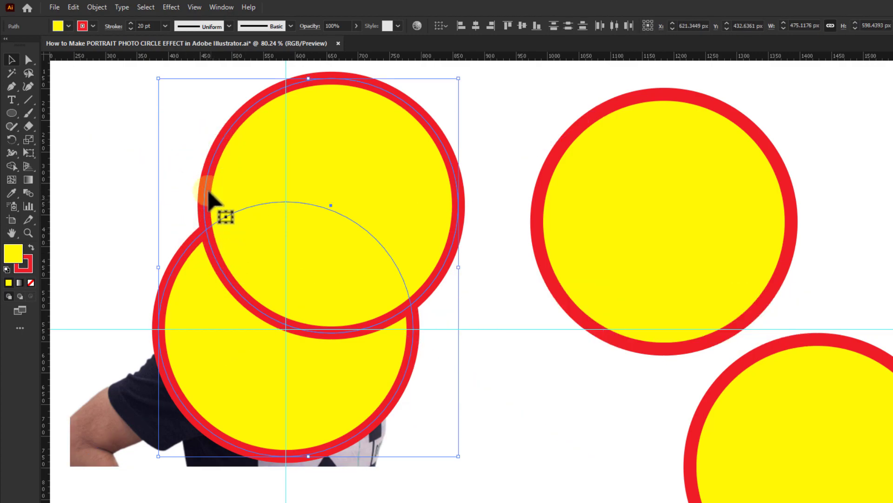
{"action": "left_click", "coordinate": [216, 5]}
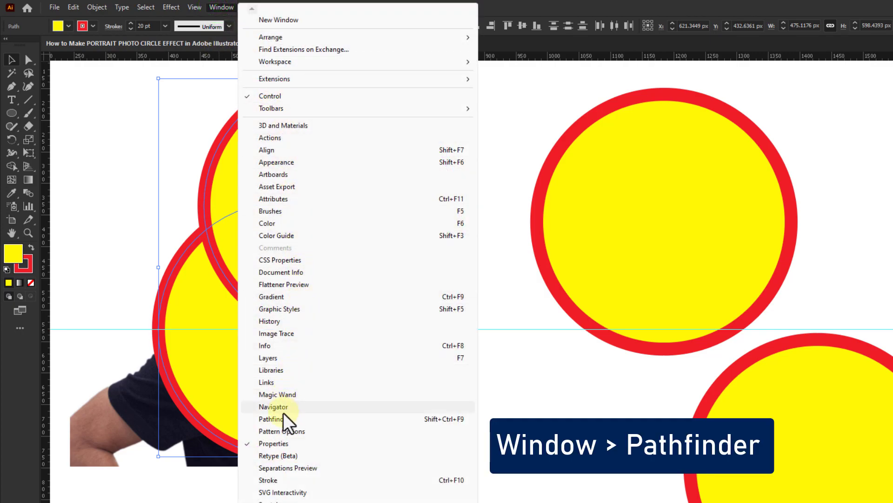
{"action": "left_click", "coordinate": [270, 419]}
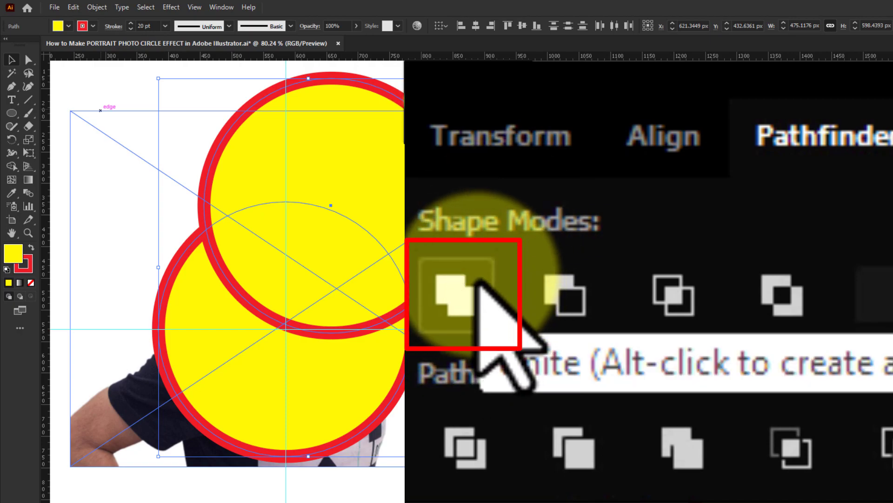
{"action": "left_click", "coordinate": [419, 108]}
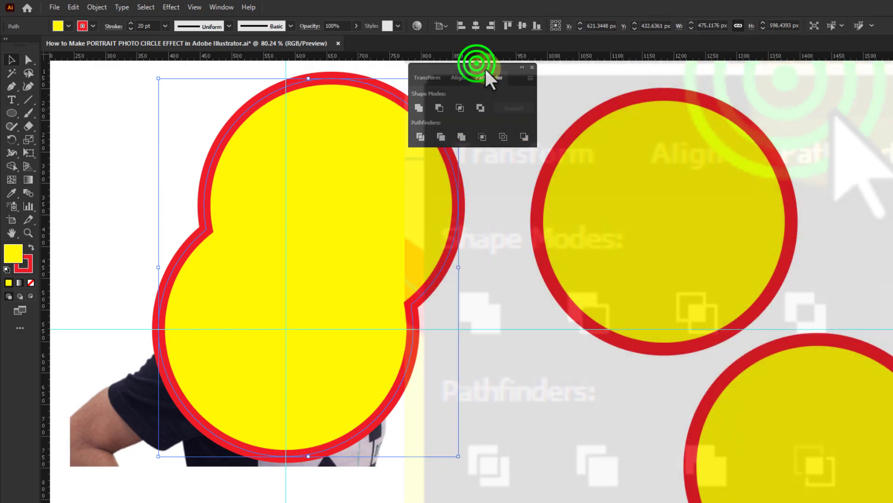
{"action": "left_click_drag", "start_coordinate": [486, 71], "coordinate": [853, 82]}
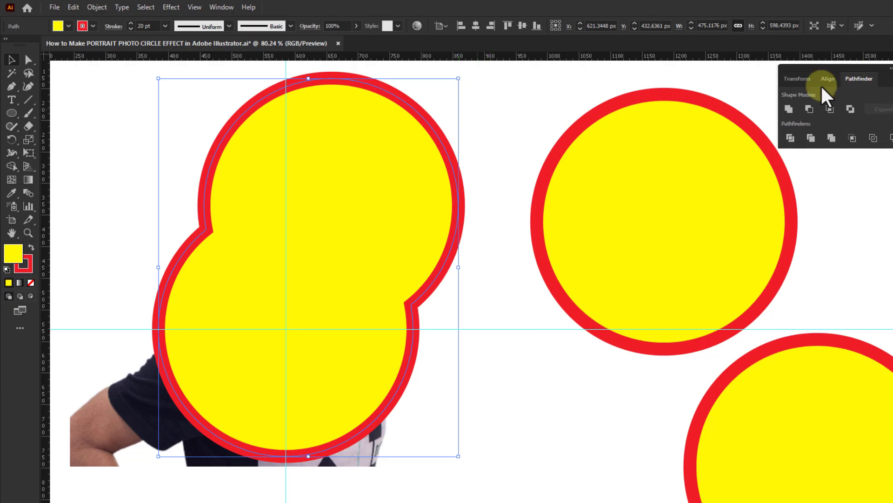
- Make a clipping mask from the united shape and the portrait photo
{"action": "left_click", "coordinate": [341, 231]}
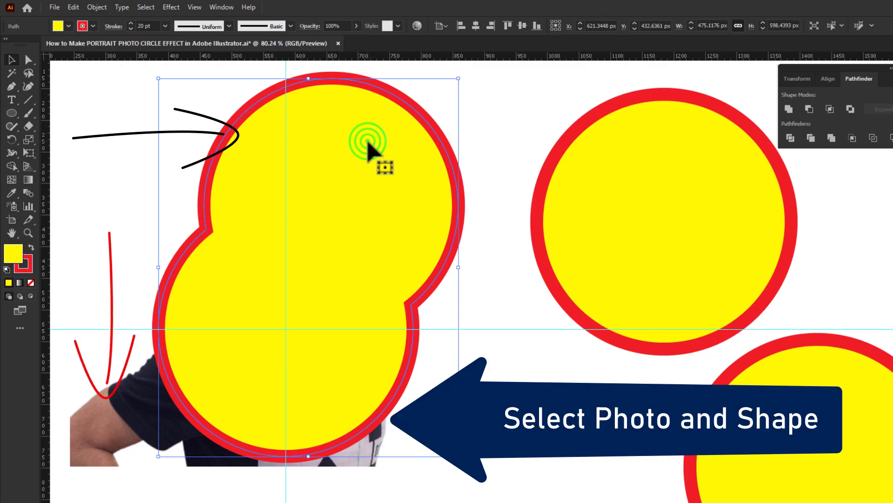
{"action": "left_click", "coordinate": [129, 416], "text": "shift"}
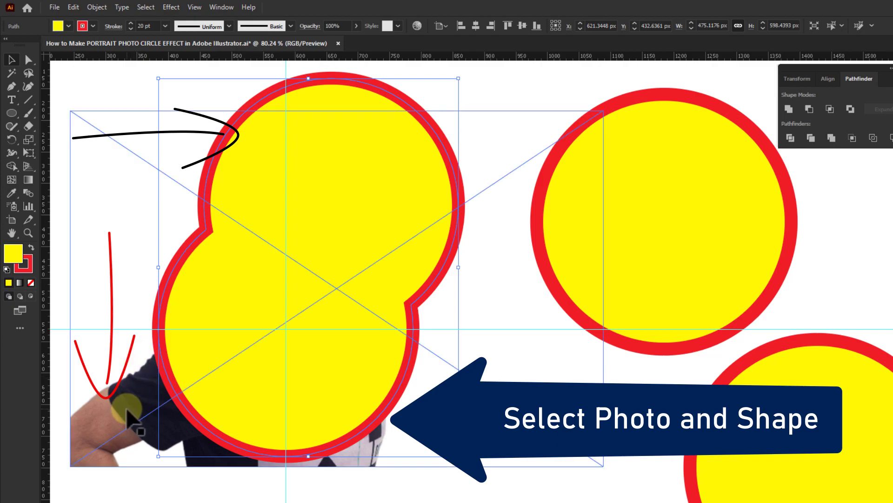
{"action": "left_click", "coordinate": [127, 410], "text": "shift"}
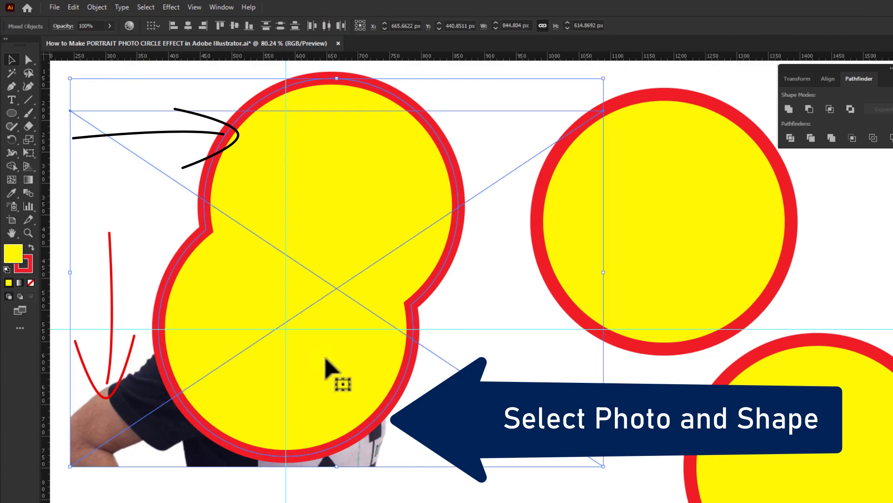
{"action": "right_click", "coordinate": [327, 219]}
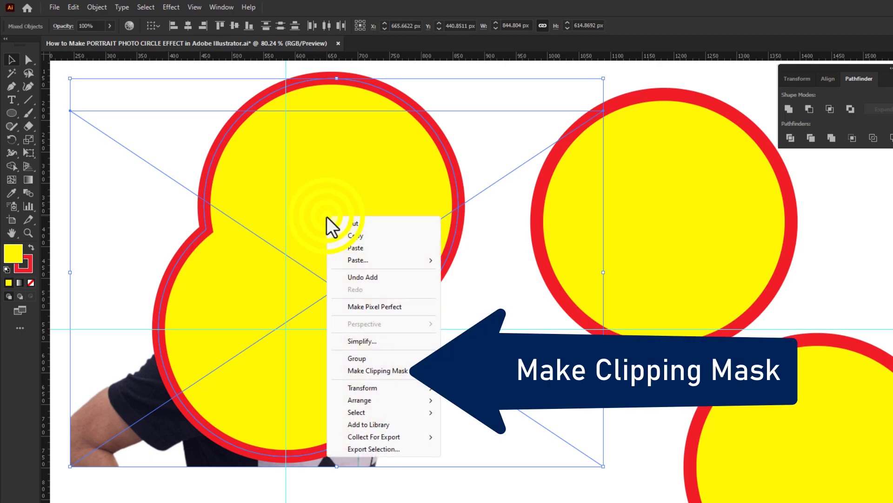
{"action": "left_click", "coordinate": [370, 371]}
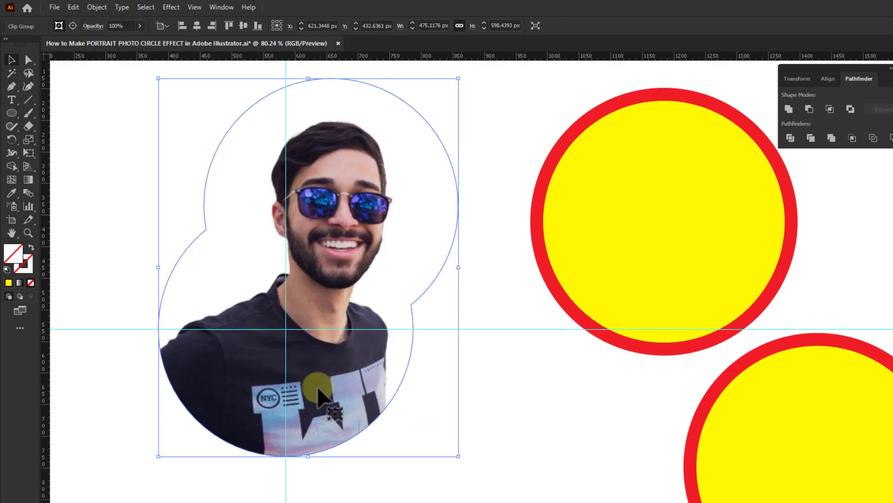
- Move the upper spare circle behind the clipped portrait, centering it on the intersection of the guides
{"action": "left_click", "coordinate": [592, 376]}
{"action": "left_click", "coordinate": [634, 216]}
{"action": "left_click", "coordinate": [664, 222]}
{"action": "left_click_drag", "start_coordinate": [664, 221], "coordinate": [285, 330]}
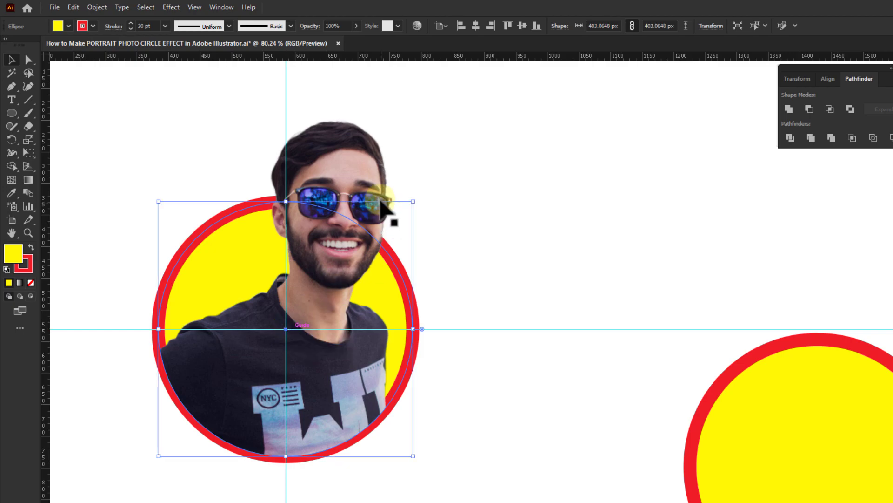
- Move the remaining spare circle closer to the portrait and set its fill to None
{"action": "left_click_drag", "start_coordinate": [798, 455], "coordinate": [620, 250]}
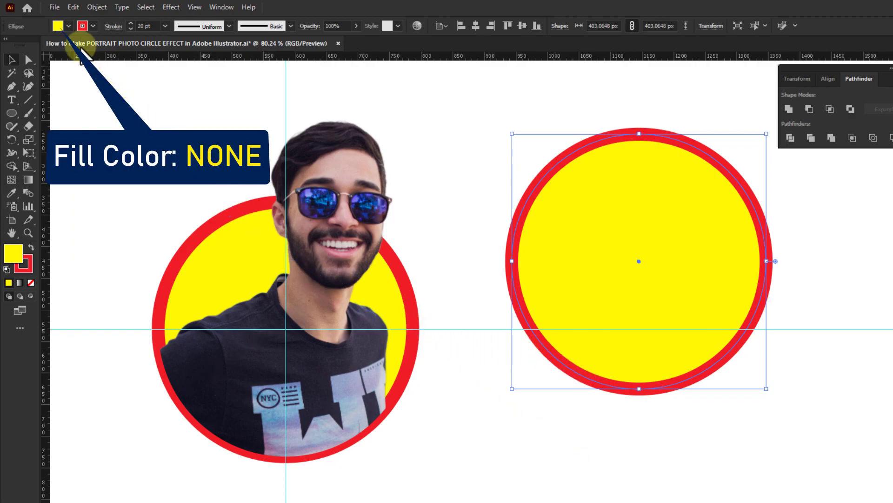
{"action": "left_click", "coordinate": [66, 28]}
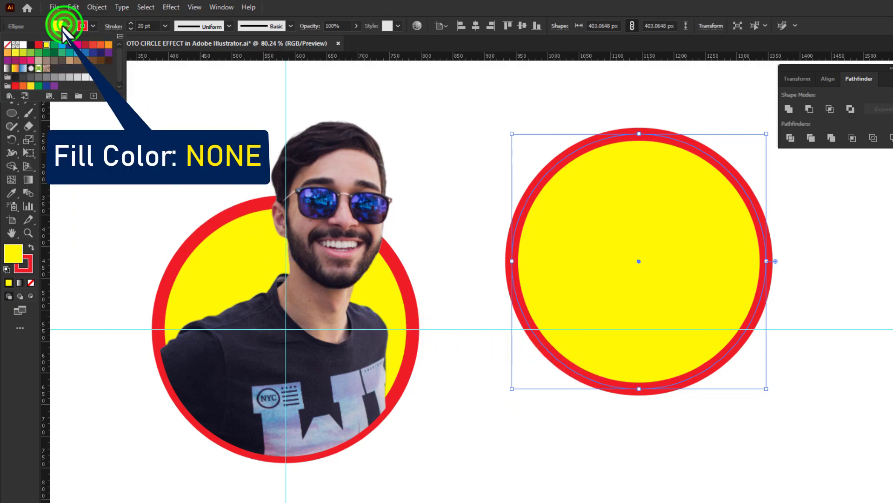
{"action": "left_click", "coordinate": [7, 45]}
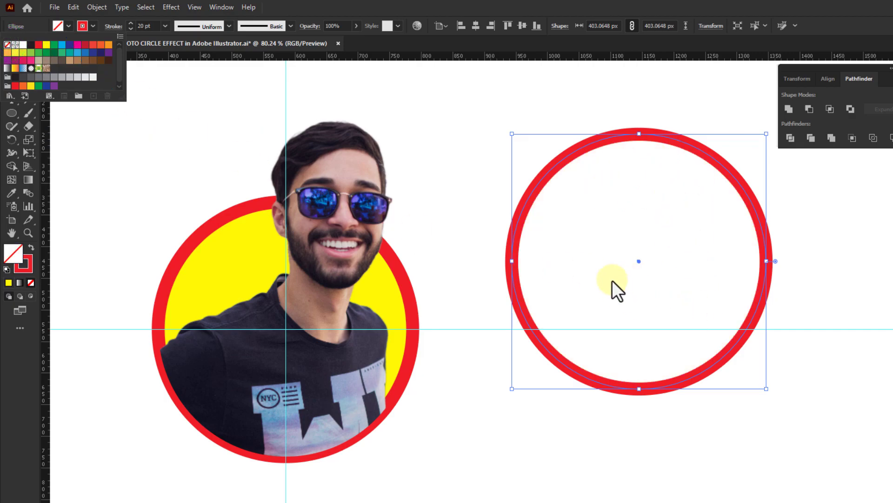
- Expand the fill and stroke of the unfilled red circle, and move the resulting ring over the portrait, centered on the guides' intersection
{"action": "left_click", "coordinate": [94, 6]}
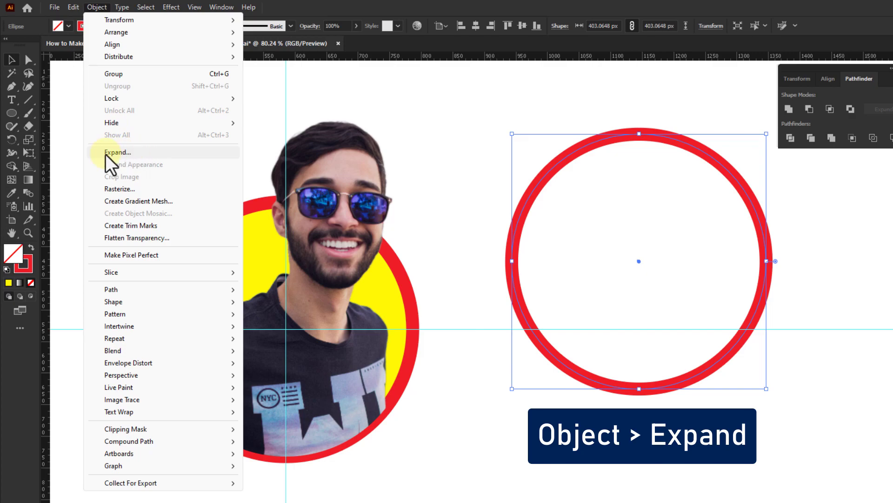
{"action": "left_click", "coordinate": [124, 152]}
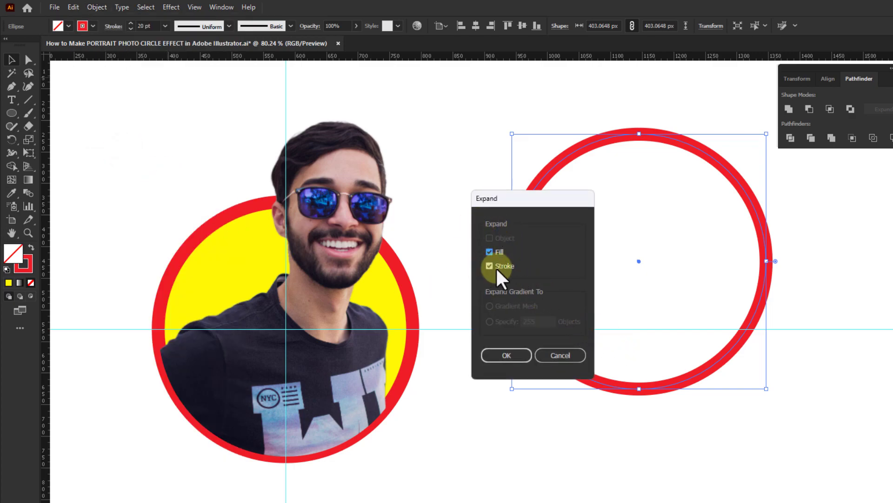
{"action": "left_click", "coordinate": [501, 353]}
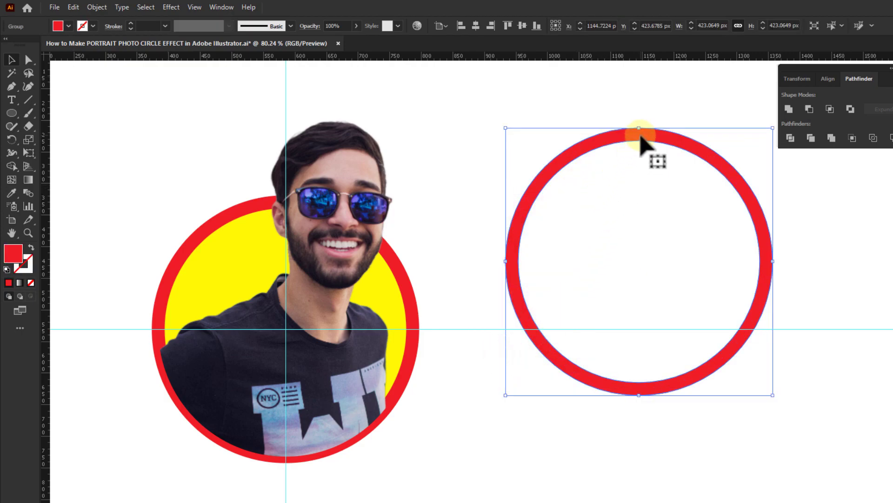
{"action": "left_click_drag", "start_coordinate": [641, 135], "coordinate": [425, 180]}
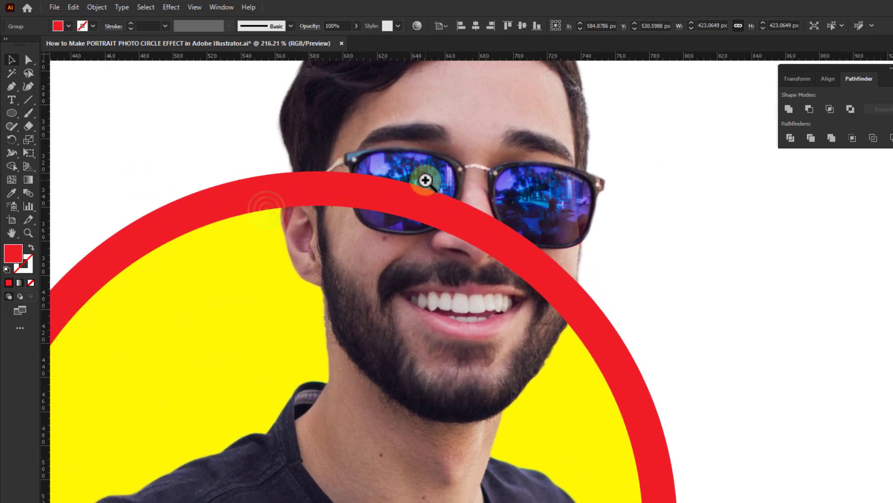
- Erase the part of the front red ring that crosses the man's face and head with the Eraser tool, and deselect the ring
{"action": "left_click", "coordinate": [442, 213]}
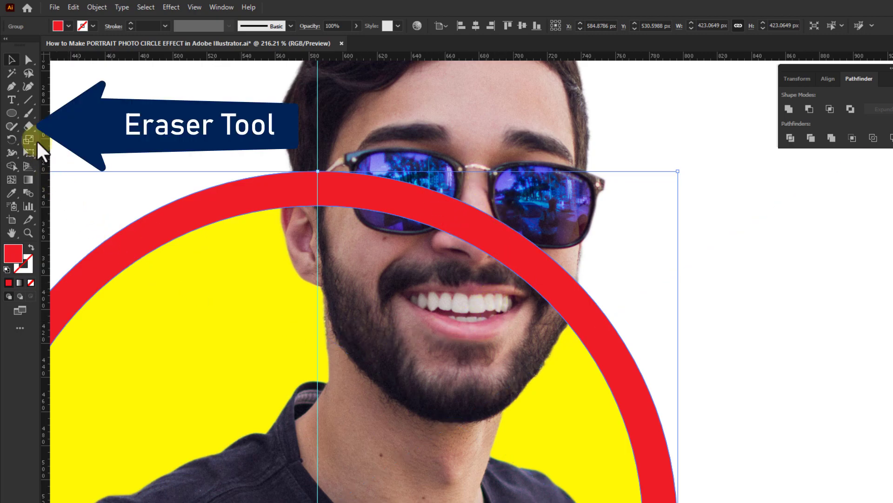
{"action": "mouse_move", "coordinate": [27, 125]}
{"action": "left_mouse_down"}
{"action": "mouse_move", "coordinate": [77, 131]}
{"action": "mouse_move", "coordinate": [74, 123]}
{"action": "left_mouse_up"}
{"action": "mouse_move", "coordinate": [265, 172]}
{"action": "left_mouse_down"}
{"action": "mouse_move", "coordinate": [269, 205]}
{"action": "mouse_move", "coordinate": [279, 200]}
{"action": "left_mouse_up"}
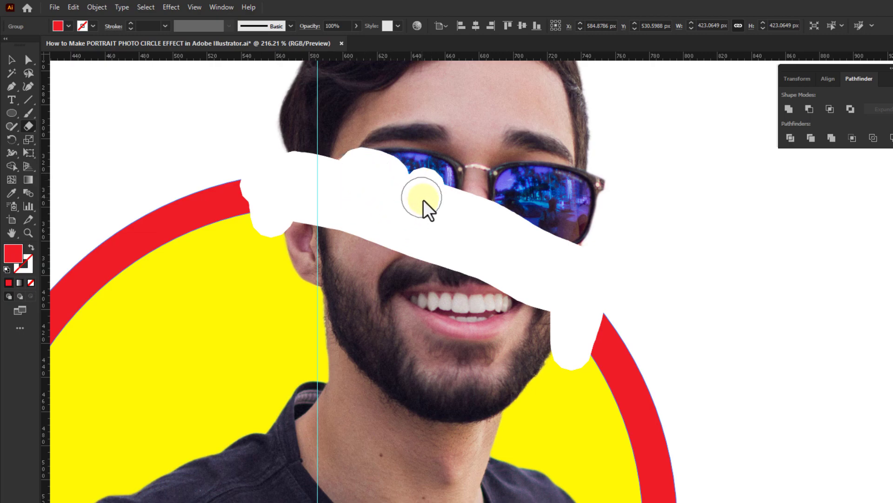
{"action": "left_click_drag", "start_coordinate": [423, 199], "coordinate": [425, 198]}
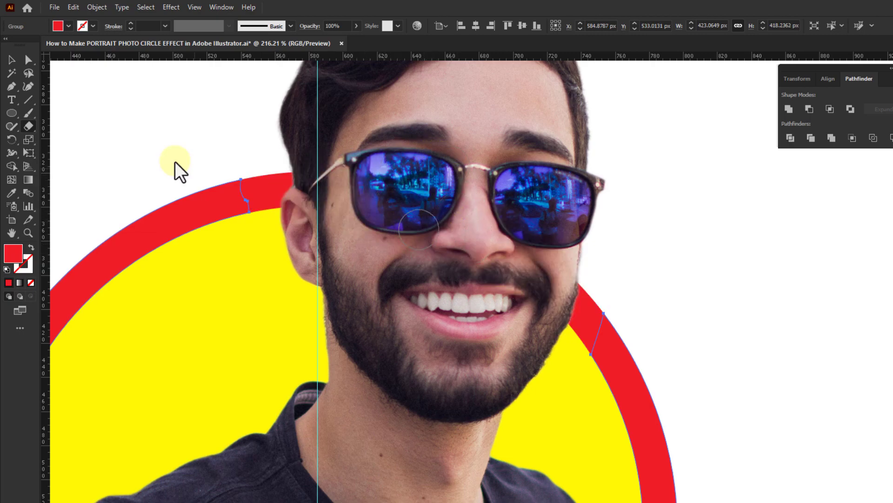
{"action": "left_click_drag", "start_coordinate": [660, 259], "coordinate": [480, 252]}
{"action": "left_click_drag", "start_coordinate": [600, 291], "coordinate": [495, 267]}
{"action": "left_click_drag", "start_coordinate": [486, 297], "coordinate": [441, 314]}
{"action": "left_click", "coordinate": [765, 268]}
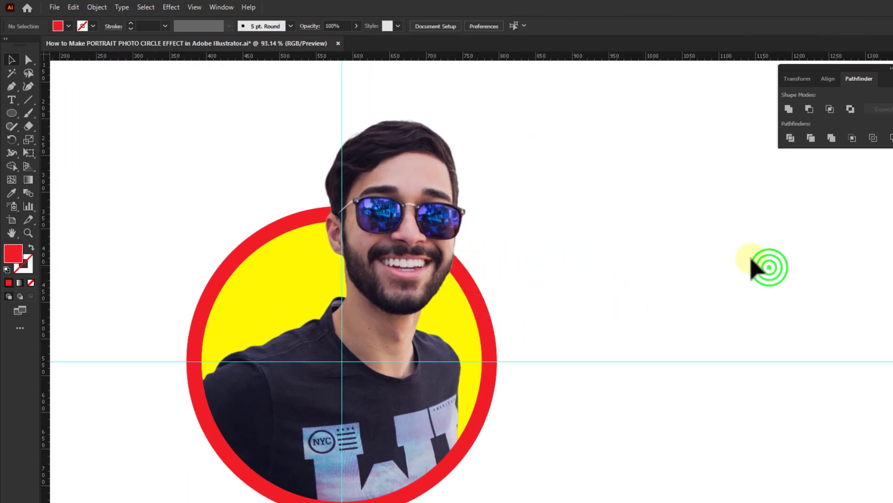